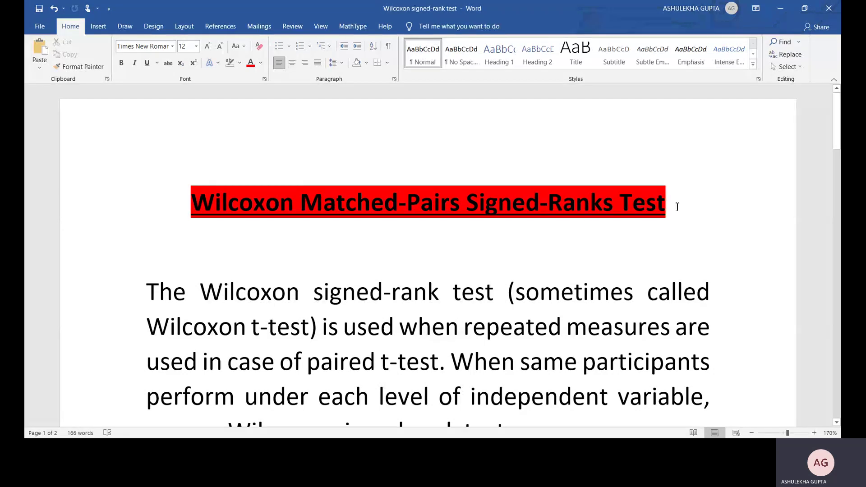
scroll(677, 184, down, 1)
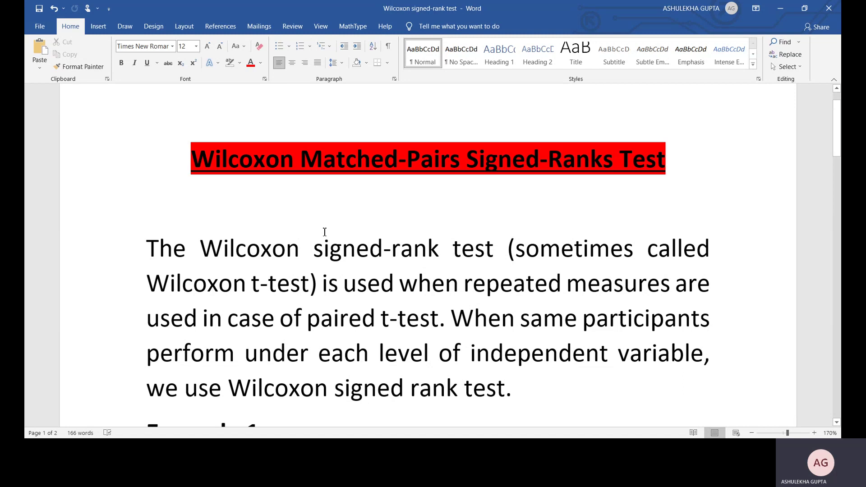
scroll(324, 232, down, 1)
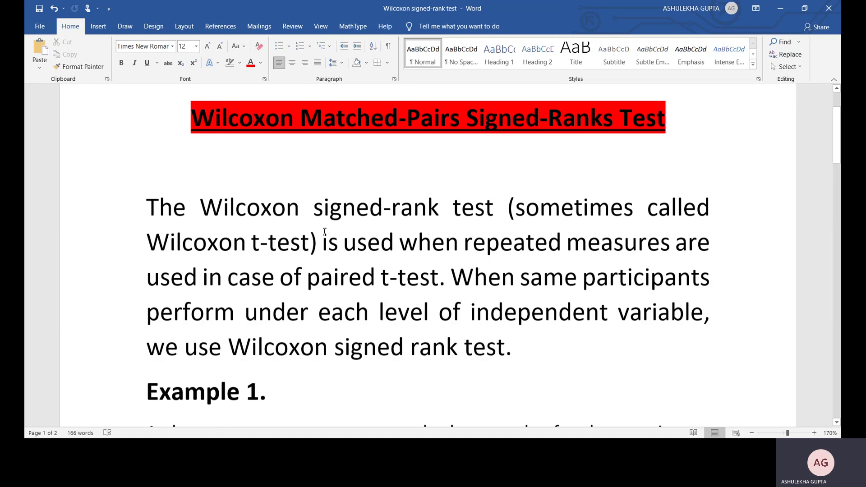
scroll(325, 232, down, 1)
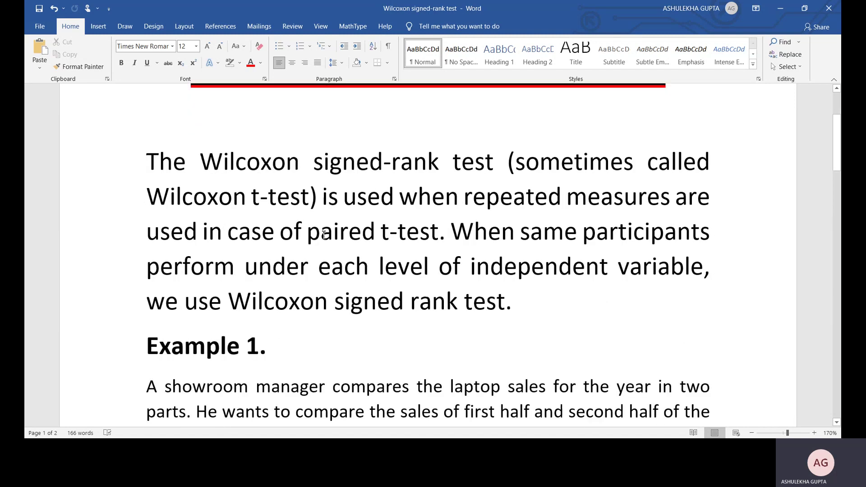
scroll(324, 233, down, 2)
scroll(318, 234, down, 1)
scroll(301, 239, down, 1)
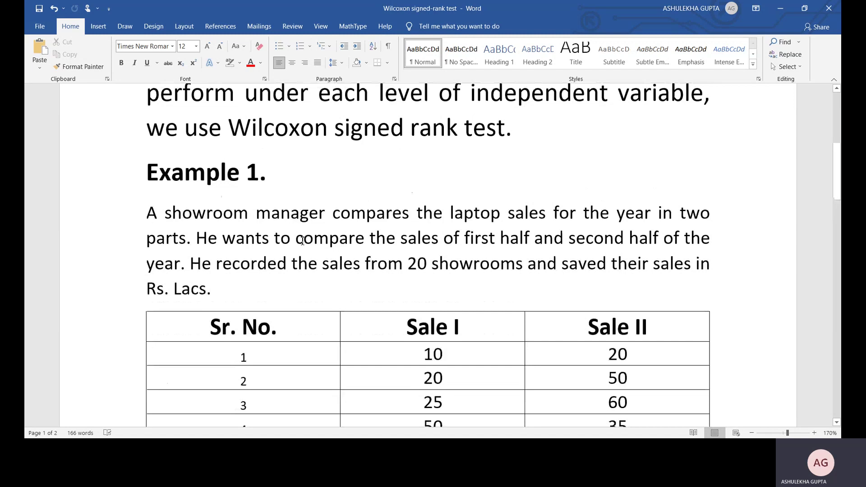
scroll(300, 239, down, 2)
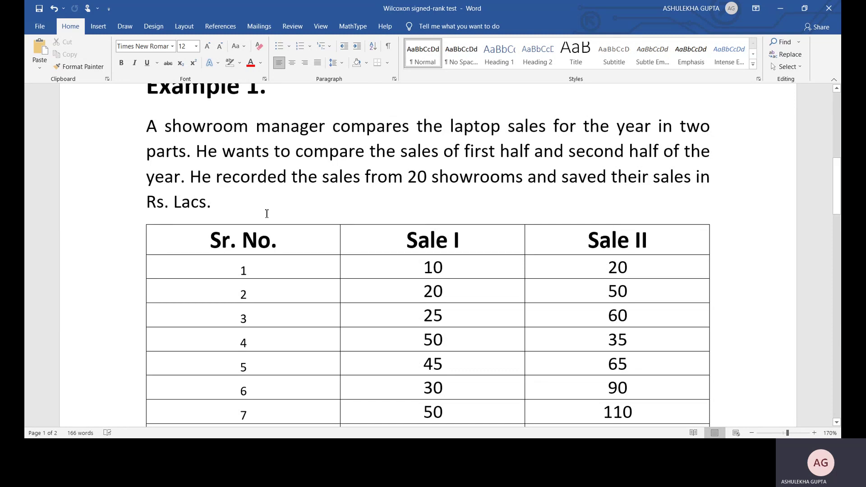
scroll(267, 214, down, 1)
scroll(264, 217, down, 9)
scroll(263, 220, down, 5)
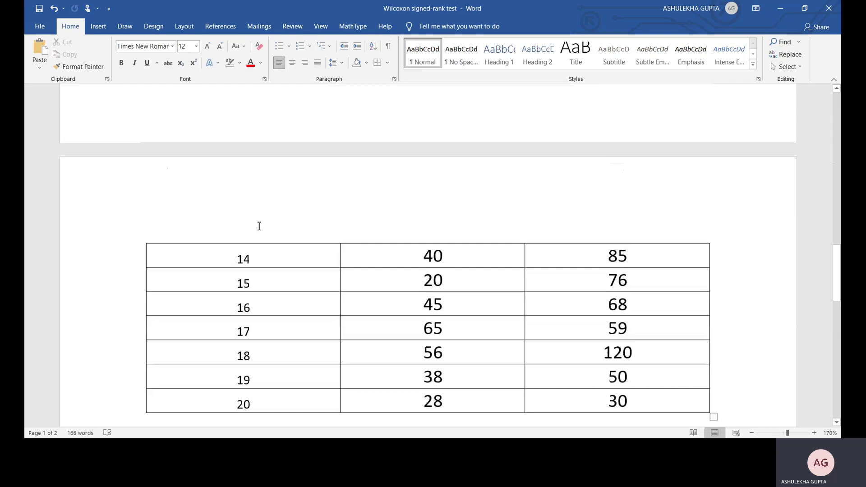
scroll(277, 203, down, 4)
scroll(288, 196, up, 5)
scroll(441, 183, up, 4)
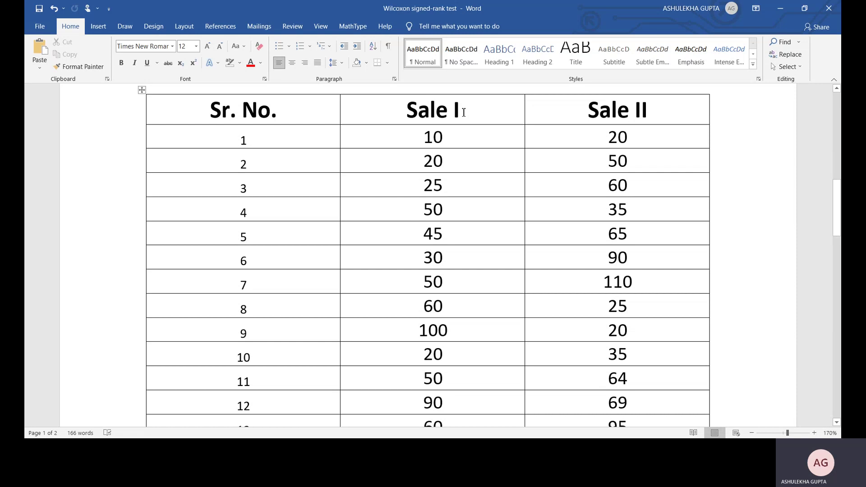
- Fix the headers to read Sale I (Jan-June) and Sale II (July-Dec), removing a stray underscore
click(464, 112)
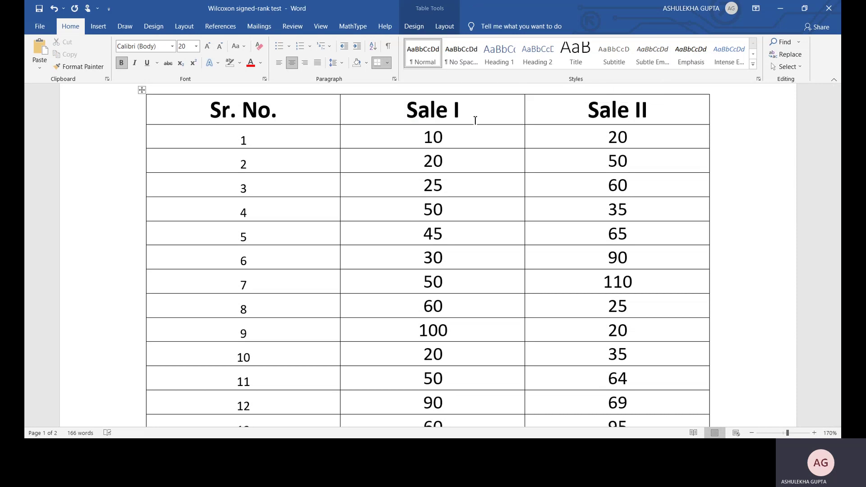
text((Ja)
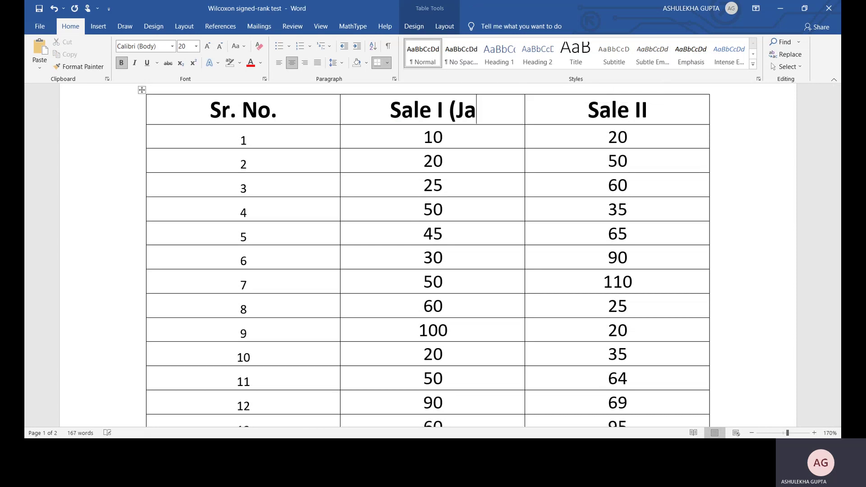
text(n-J)
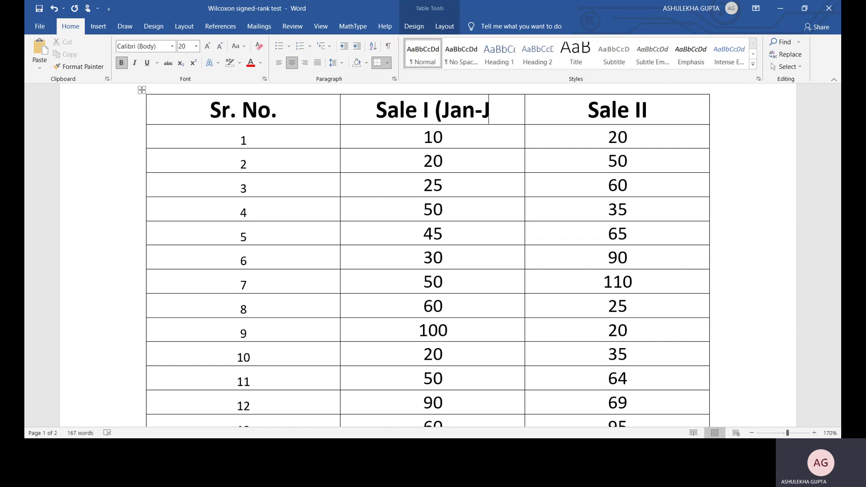
text(une)
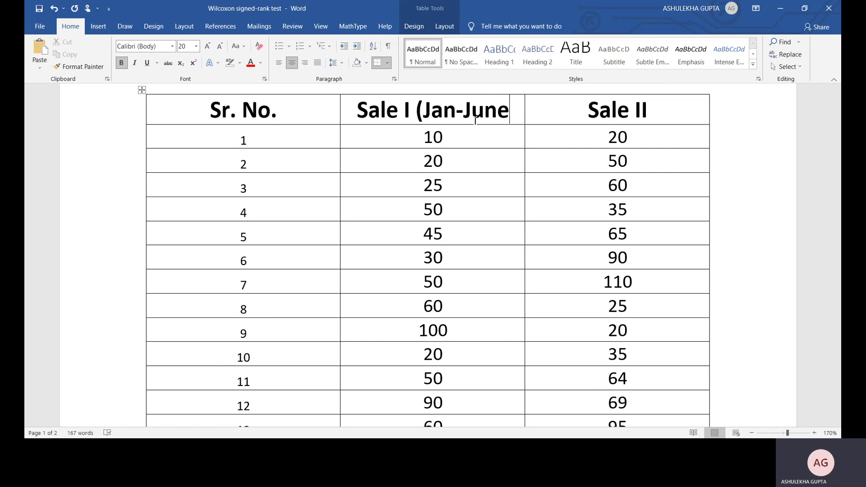
text(_)
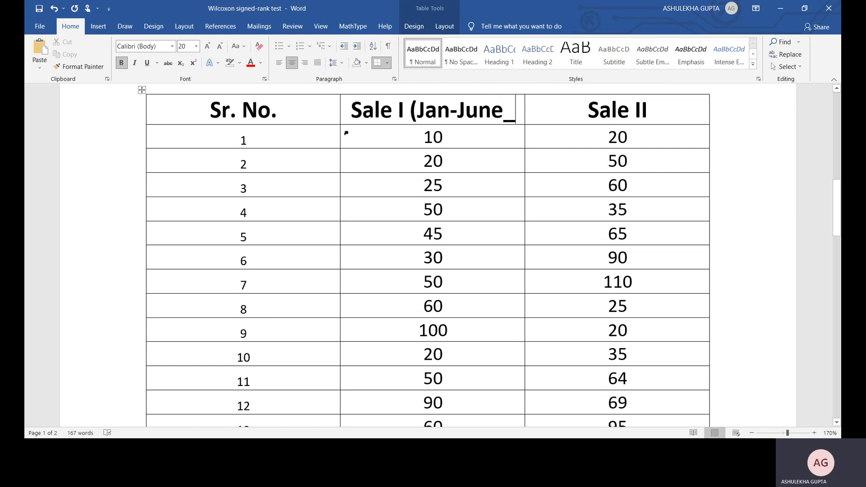
key(BackSpace)
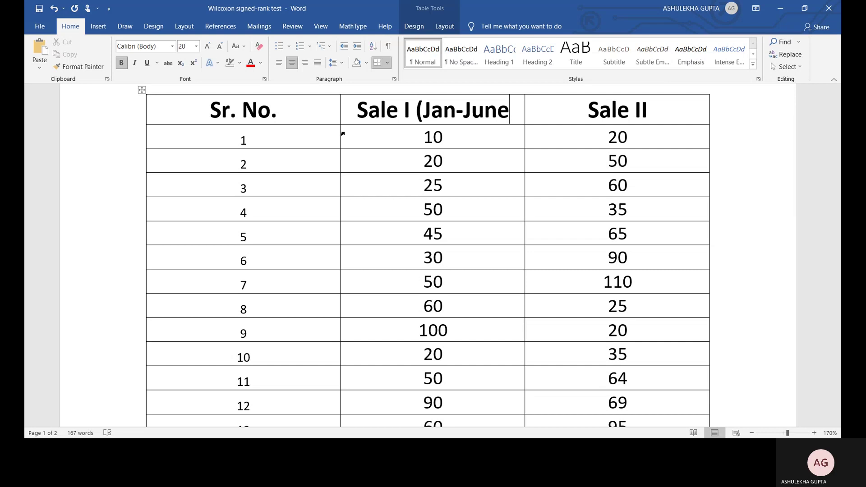
text())
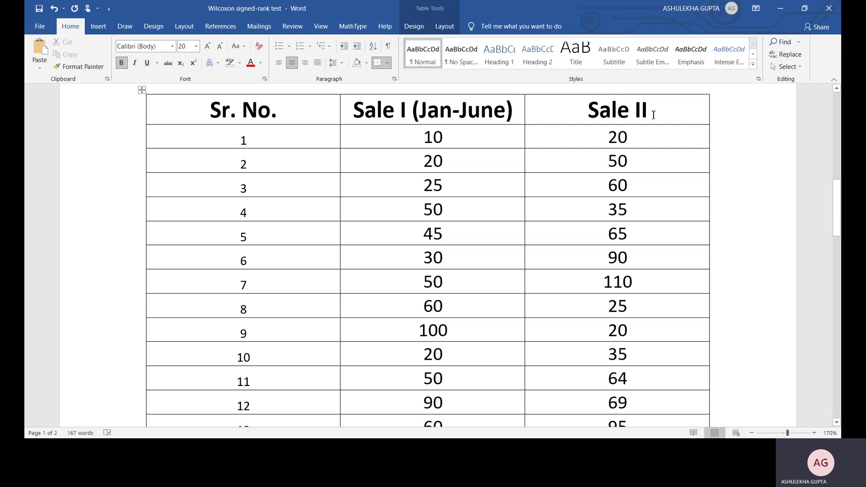
click(654, 114)
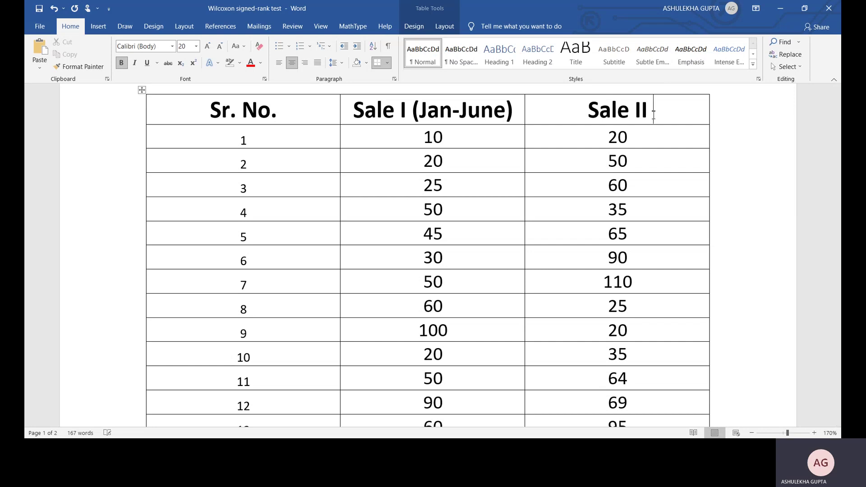
text((Ju)
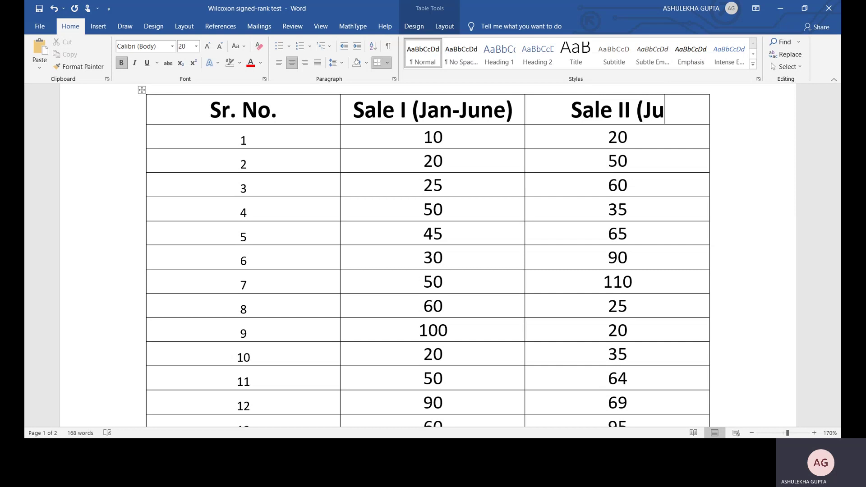
text(ly-)
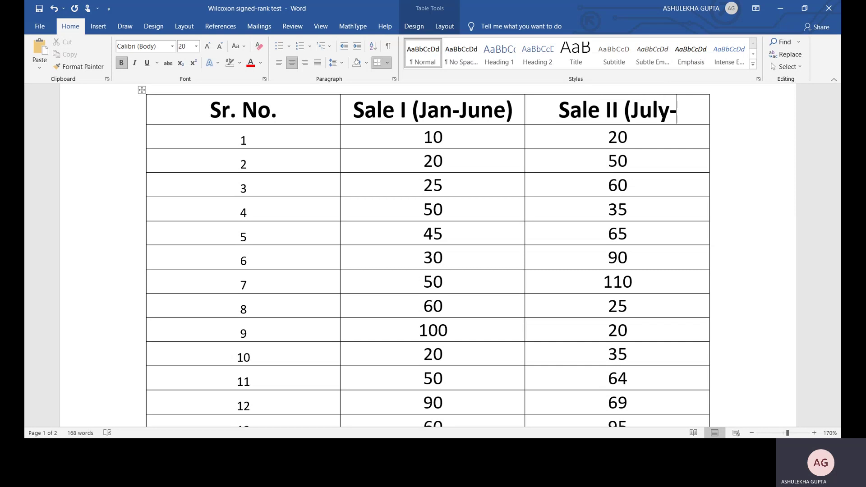
text(Dec)
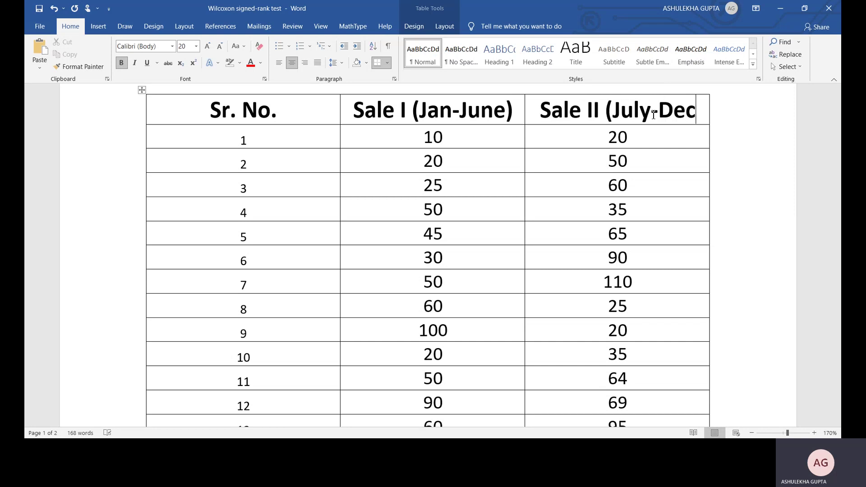
text())
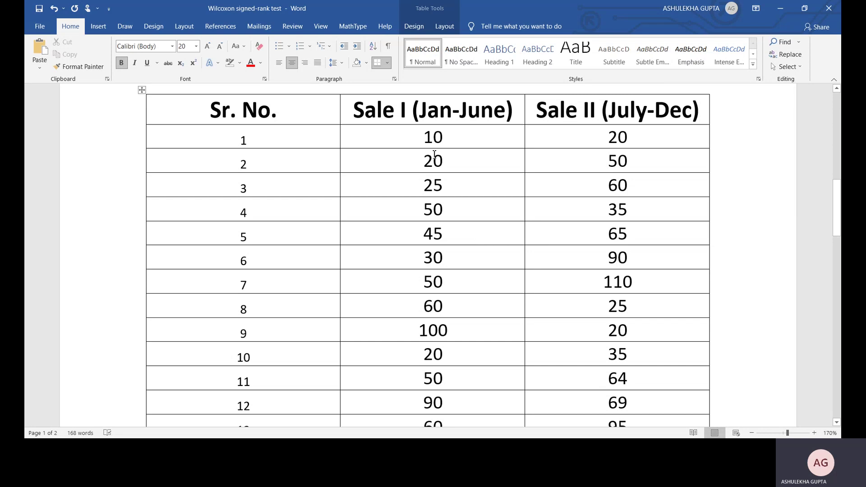
scroll(392, 207, down, 3)
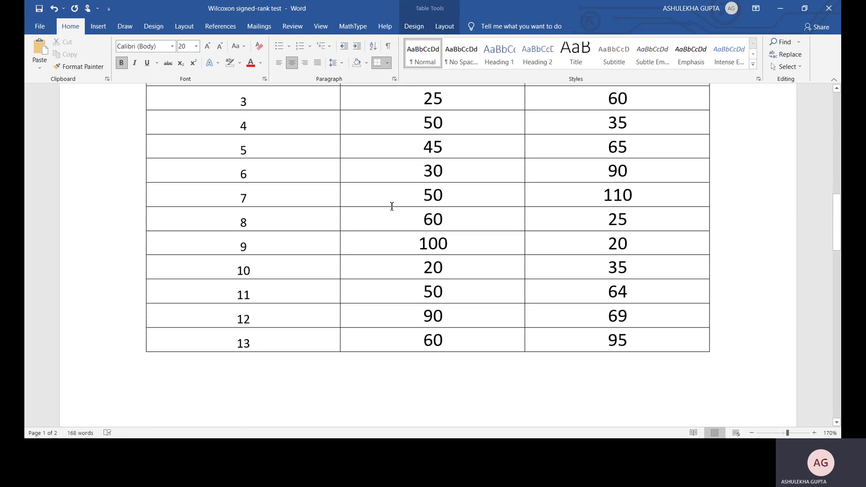
scroll(391, 207, down, 1)
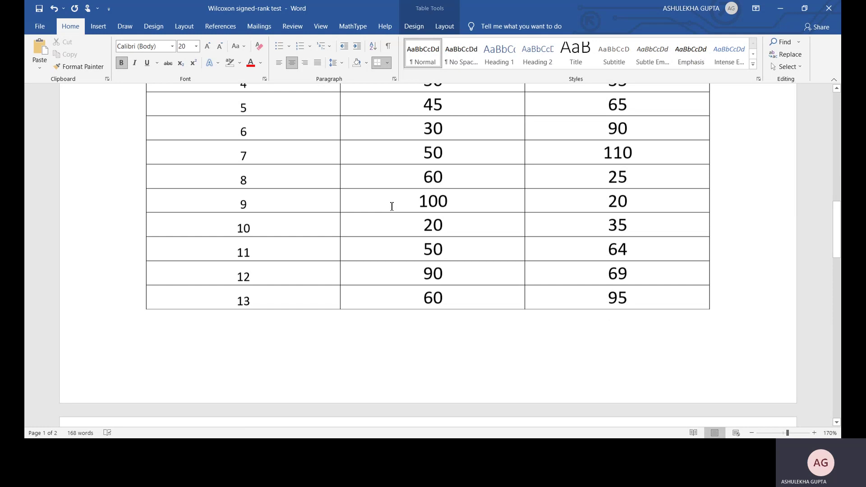
scroll(392, 206, up, 6)
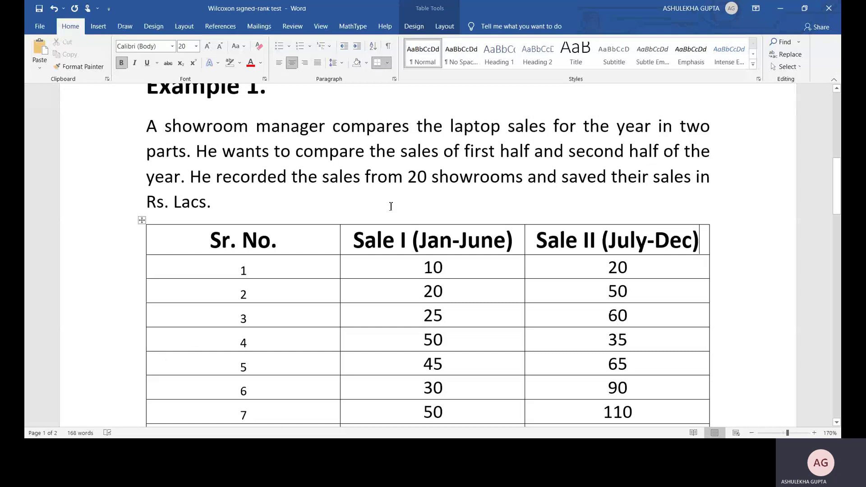
scroll(391, 206, down, 2)
scroll(392, 207, down, 2)
scroll(390, 209, down, 6)
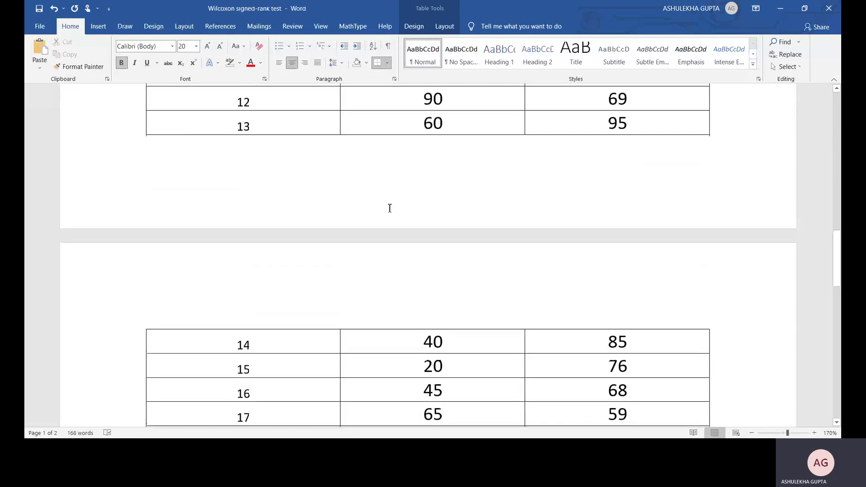
scroll(390, 208, down, 2)
scroll(389, 208, down, 3)
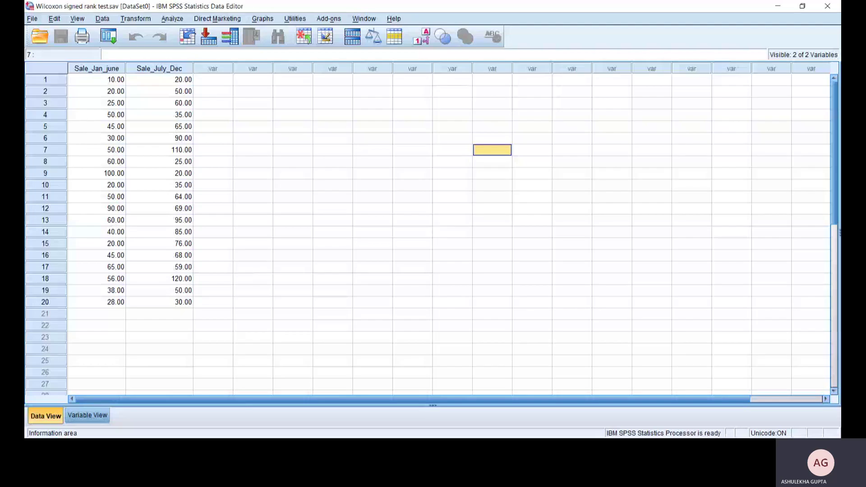
- Switch to Data View to show the 20 paired Sale_Jan_june and Sale_July_Dec values
key(ctrl+t)
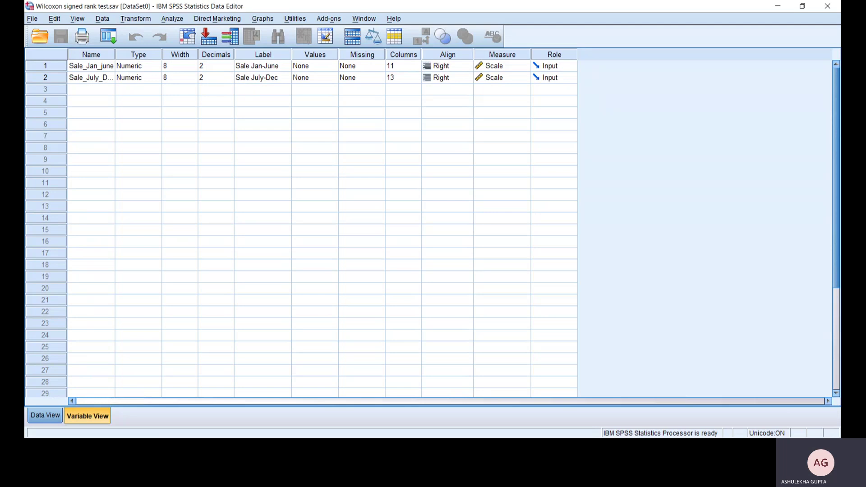
click(45, 415)
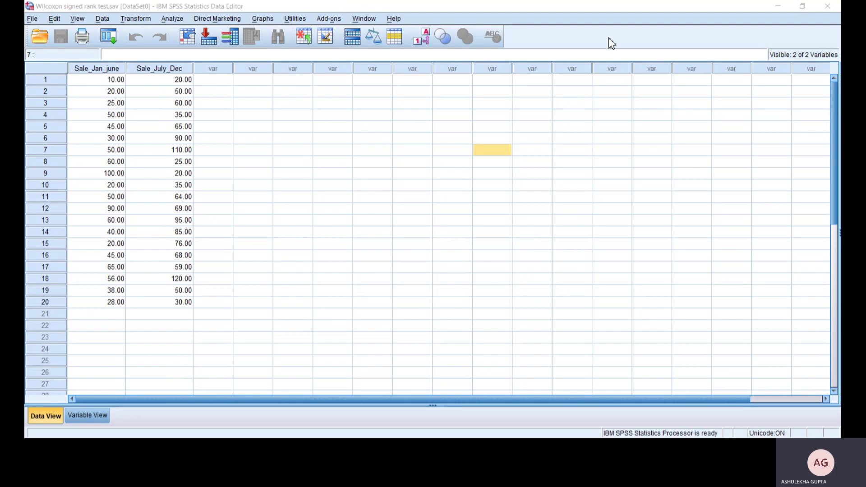
- Start a Related Samples nonparametric test and clear the preset test fields
click(172, 20)
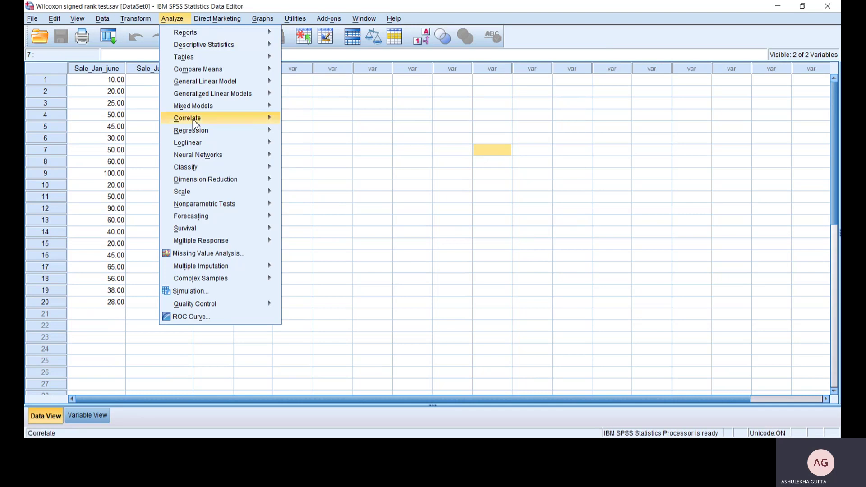
mouse_move(205, 204)
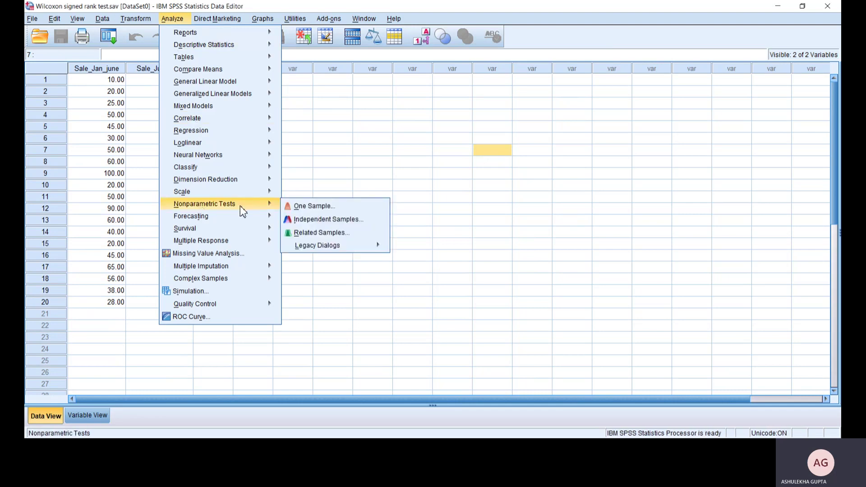
click(319, 234)
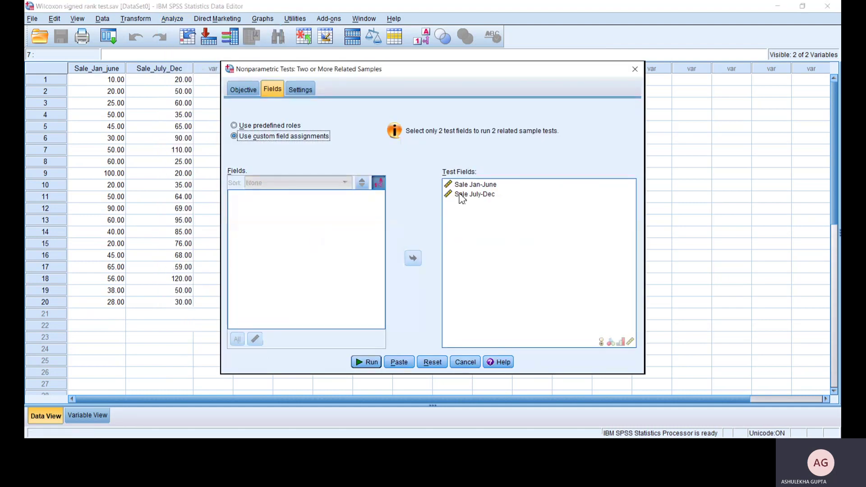
click(476, 184)
click(413, 258)
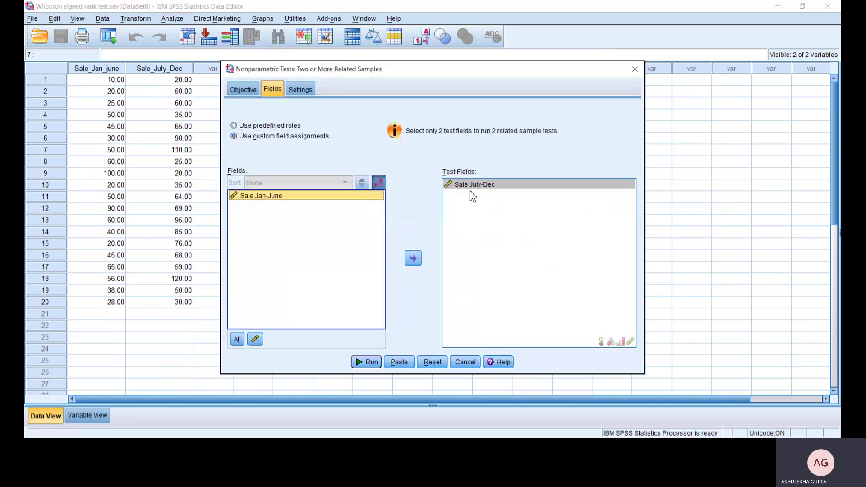
drag(473, 190, 304, 256)
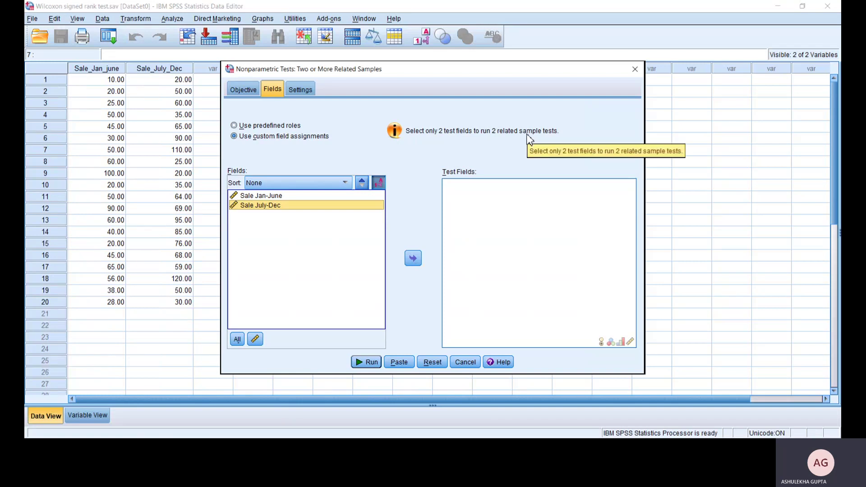
- Make Sale Jan-June and Sale July-Dec the test fields and run the test
click(248, 195)
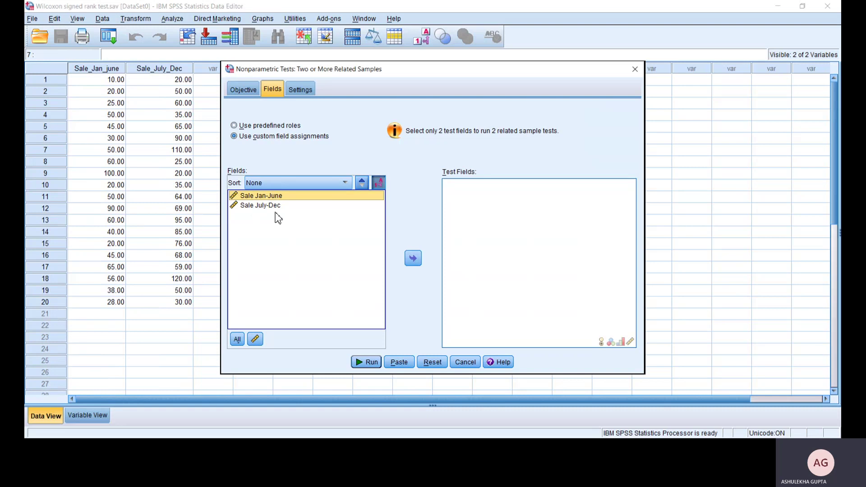
click(413, 258)
click(278, 200)
click(413, 258)
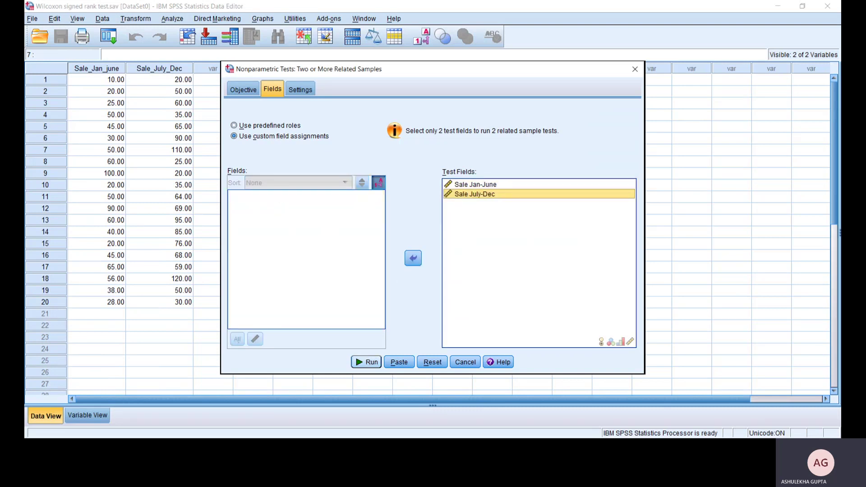
click(367, 362)
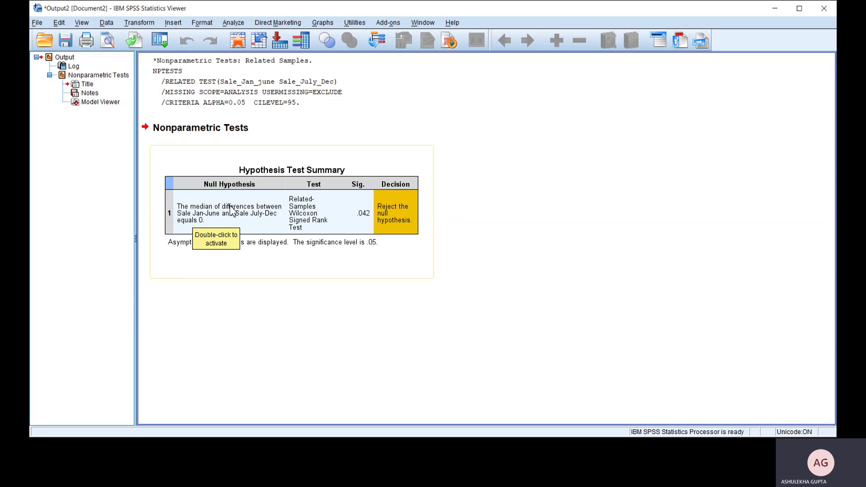
- Select the Hypothesis Test Summary table (Sig. .042) and bring up its copy menu
click(348, 203)
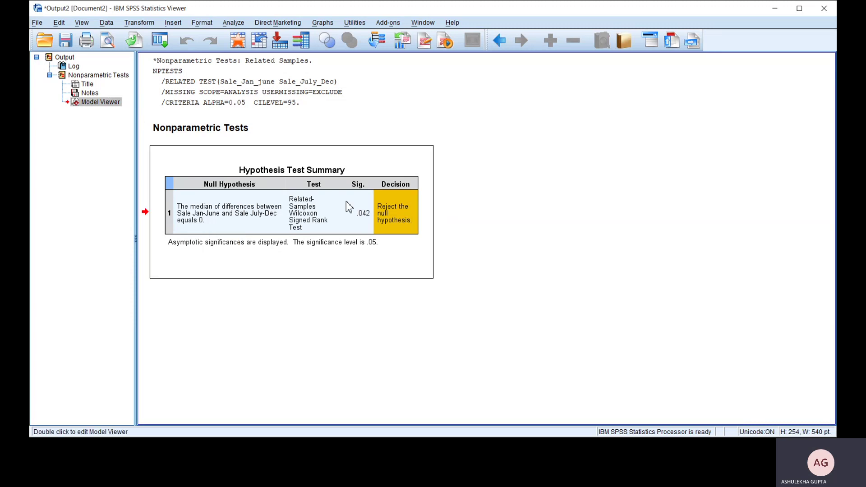
right_click(347, 202)
click(354, 223)
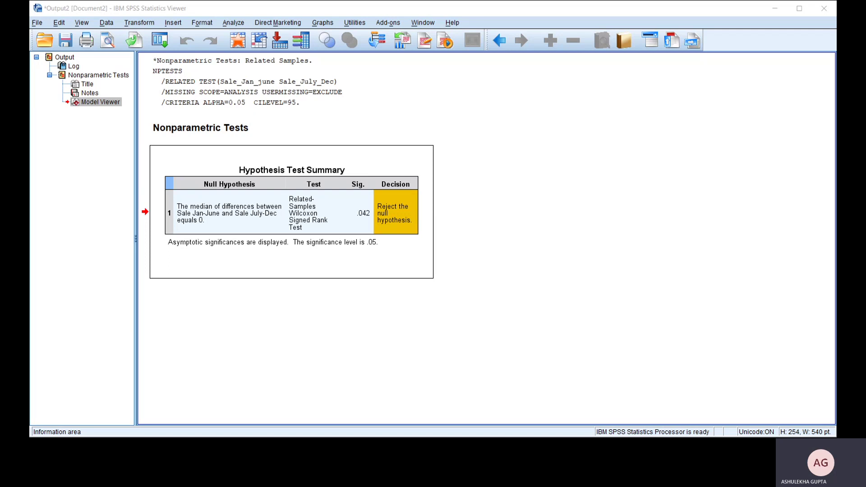
- In the legacy 2 Related Samples dialog, pair Sale Jan-June with Sale July-Dec
key(alt+Tab)
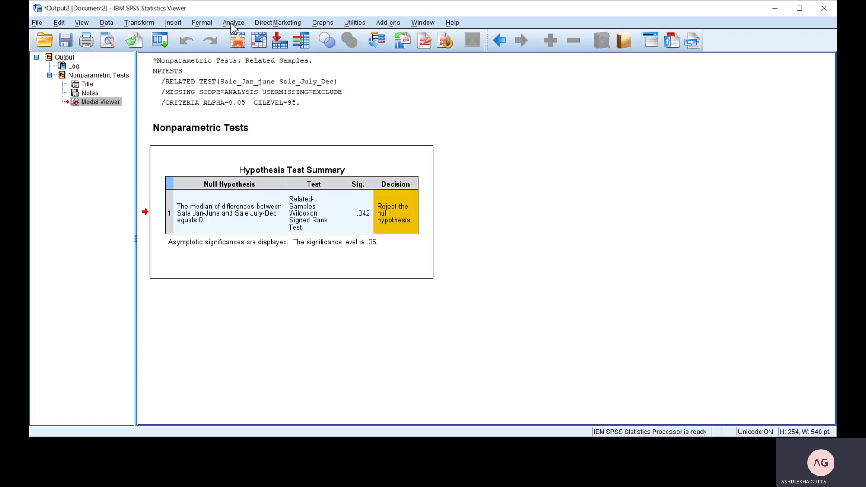
click(234, 25)
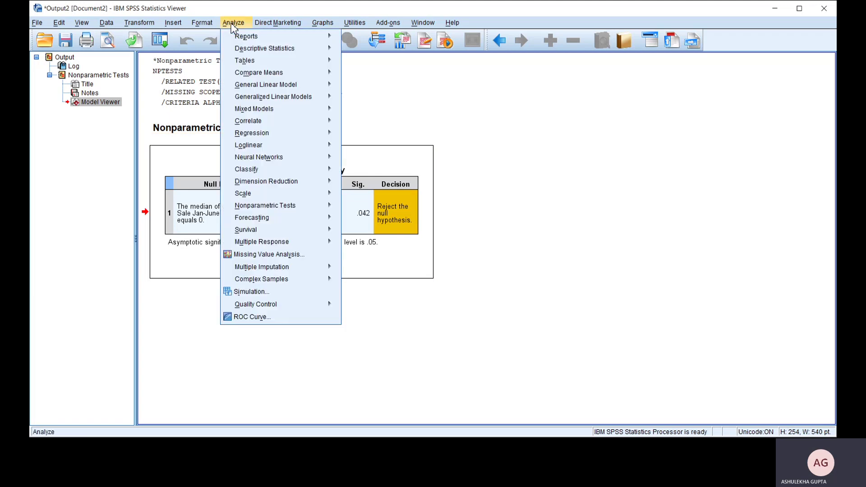
mouse_move(265, 206)
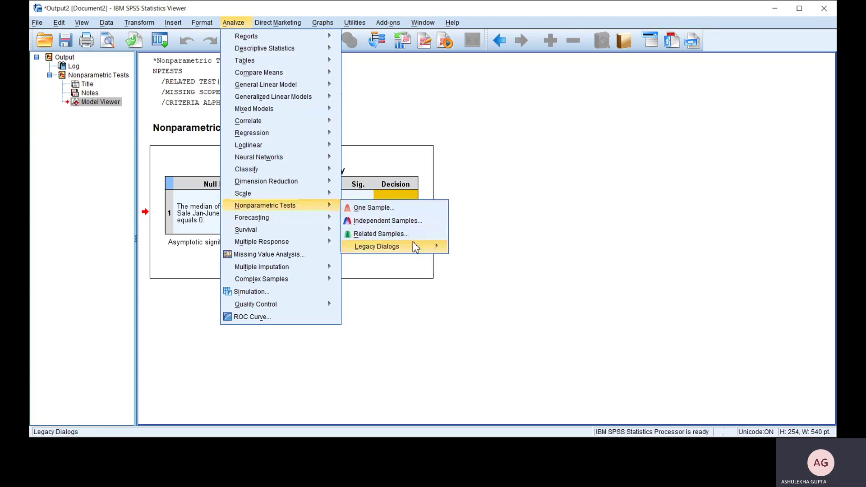
mouse_move(376, 247)
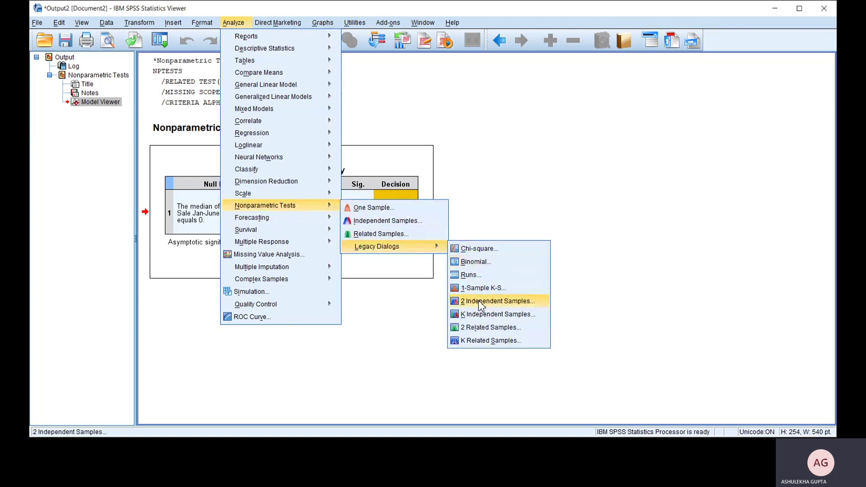
click(488, 328)
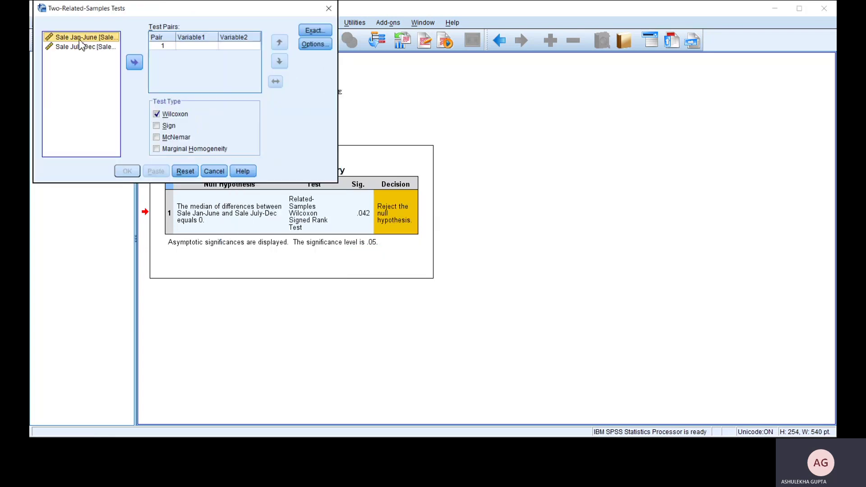
click(134, 63)
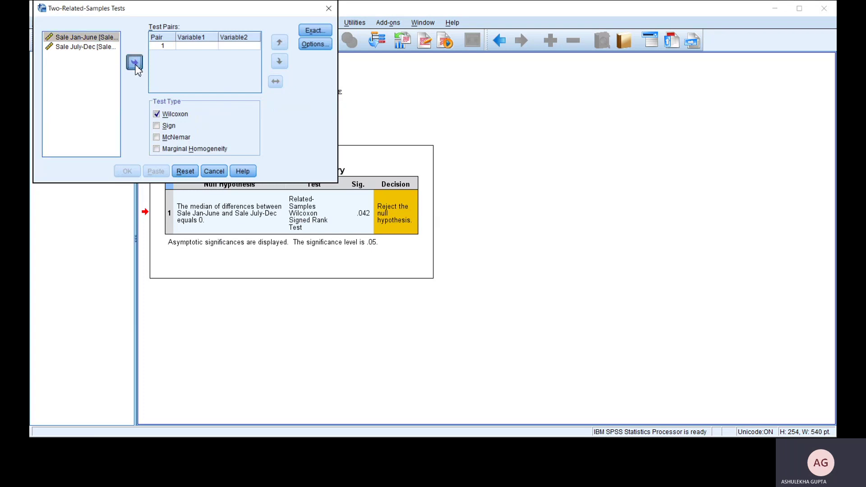
click(96, 47)
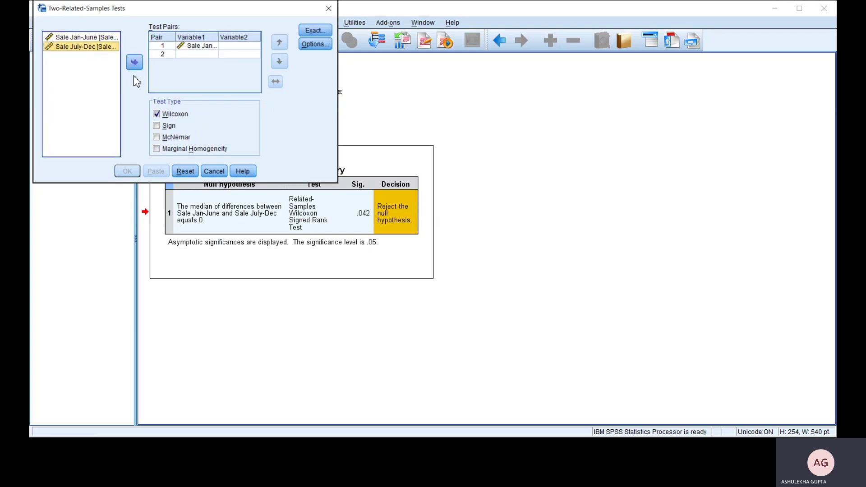
click(134, 62)
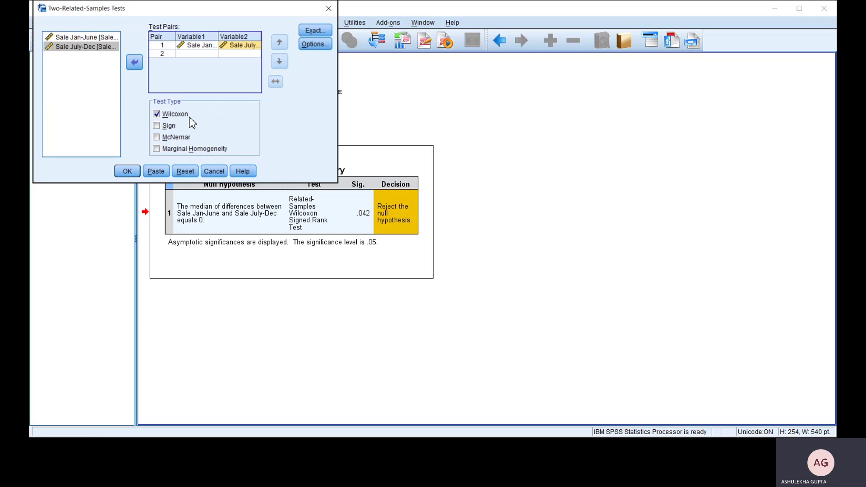
- Add descriptive statistics under Options and run the Wilcoxon test
click(314, 44)
click(141, 75)
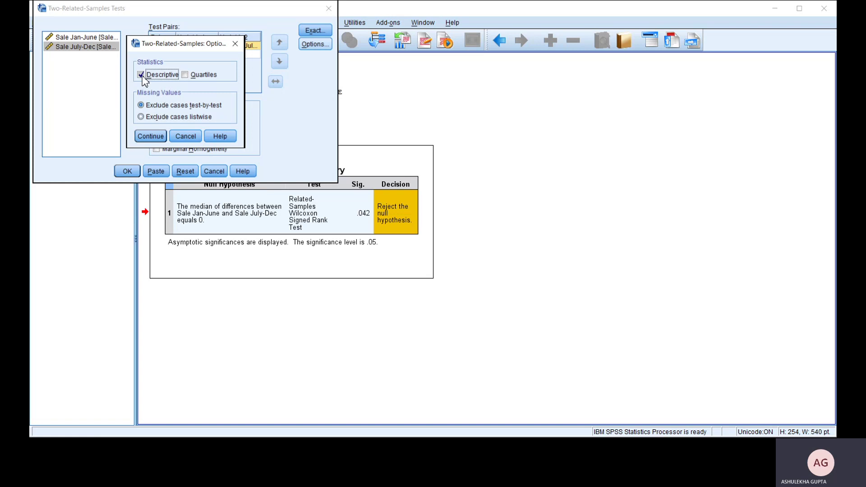
click(150, 137)
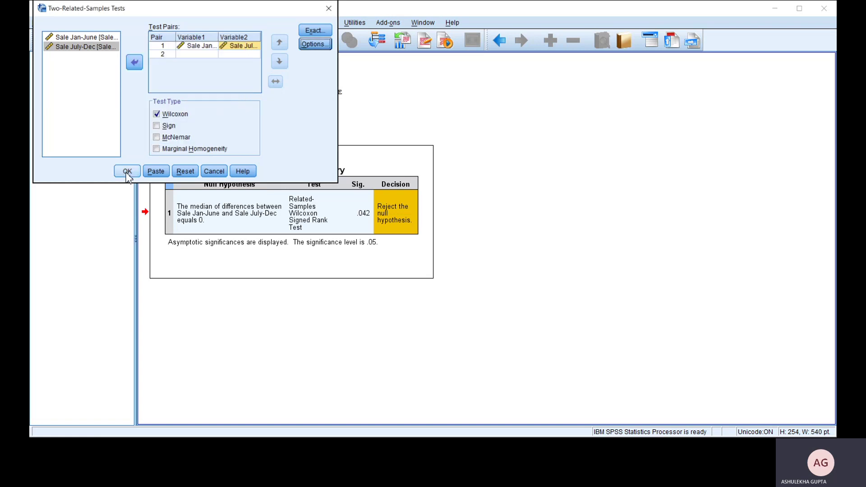
click(126, 170)
click(127, 171)
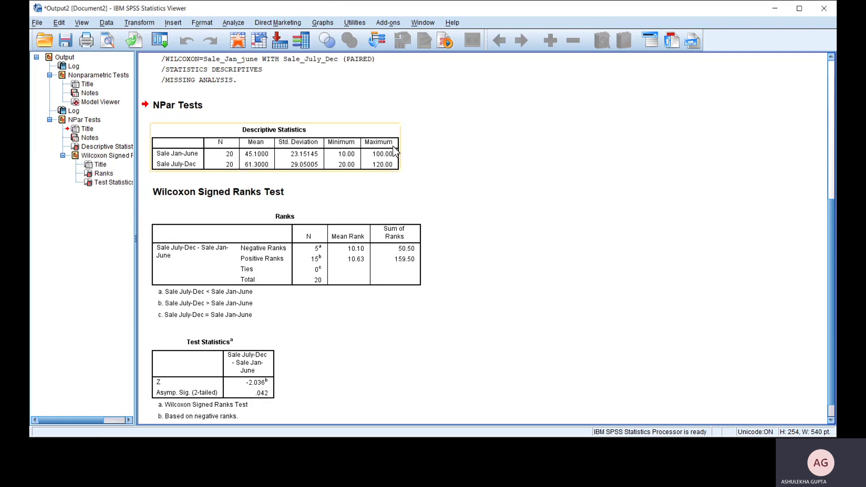
scroll(350, 162, down, 1)
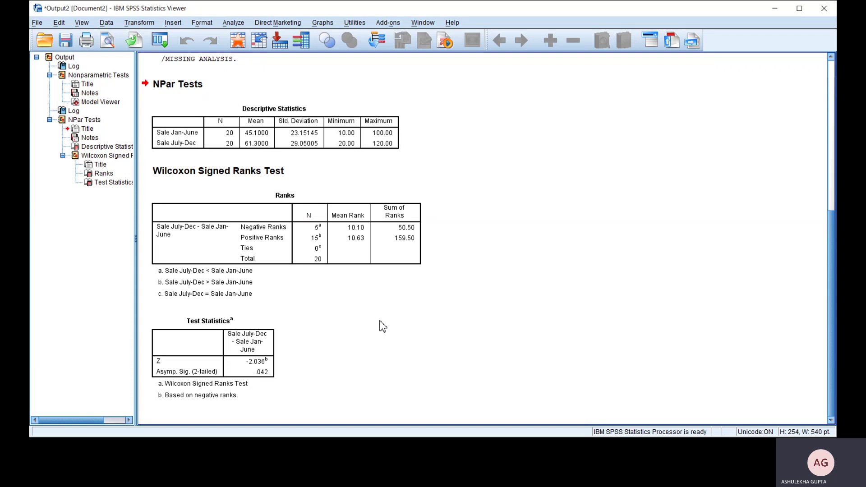
click(363, 293)
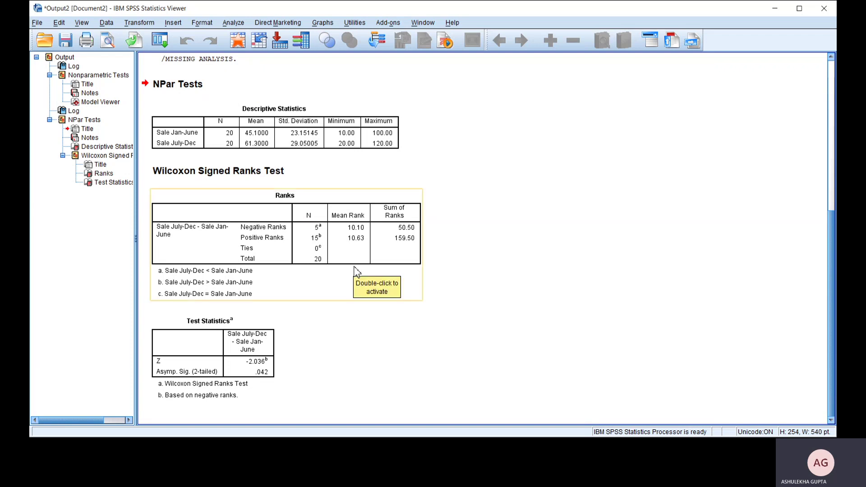
click(474, 264)
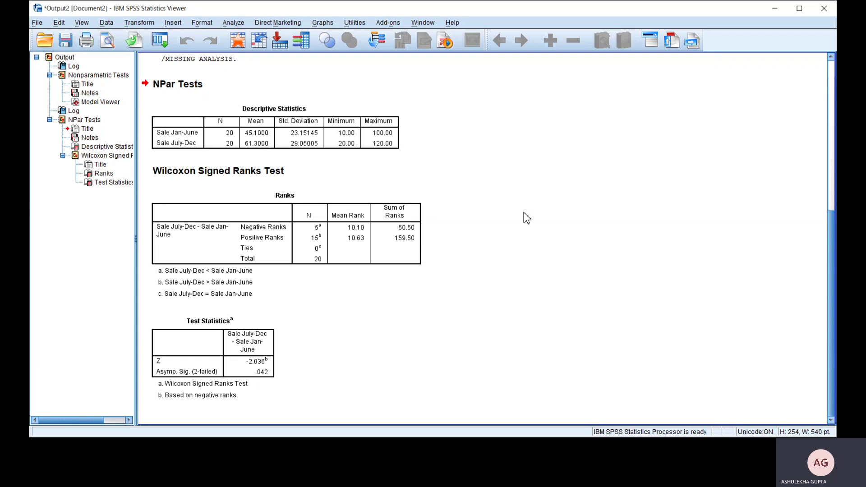